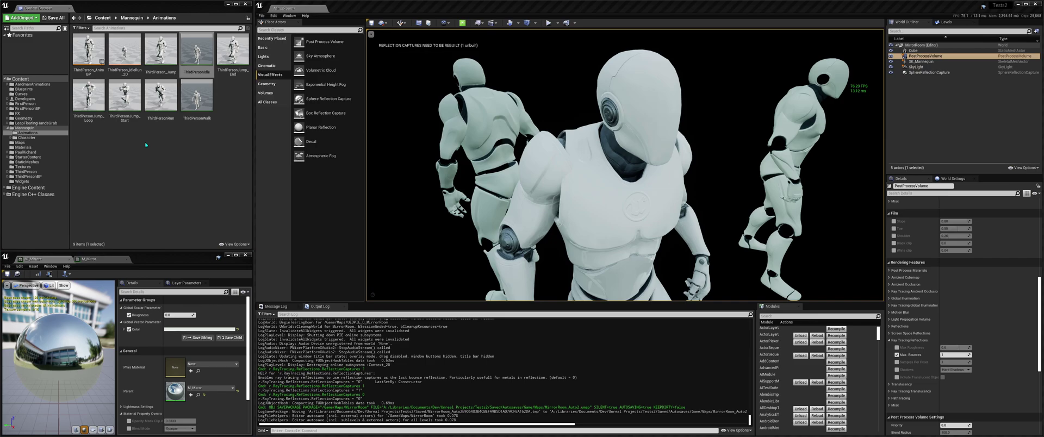
{"action": "right_click_drag", "start_coordinate": [576, 163], "coordinate": [586, 177]}
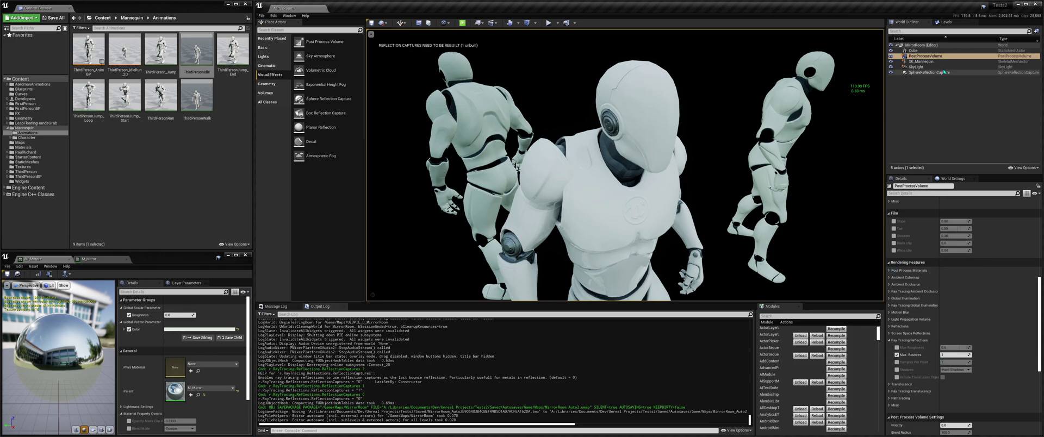
{"action": "key", "text": "s"}
{"action": "right_click_drag", "start_coordinate": [729, 130], "coordinate": [720, 139]}
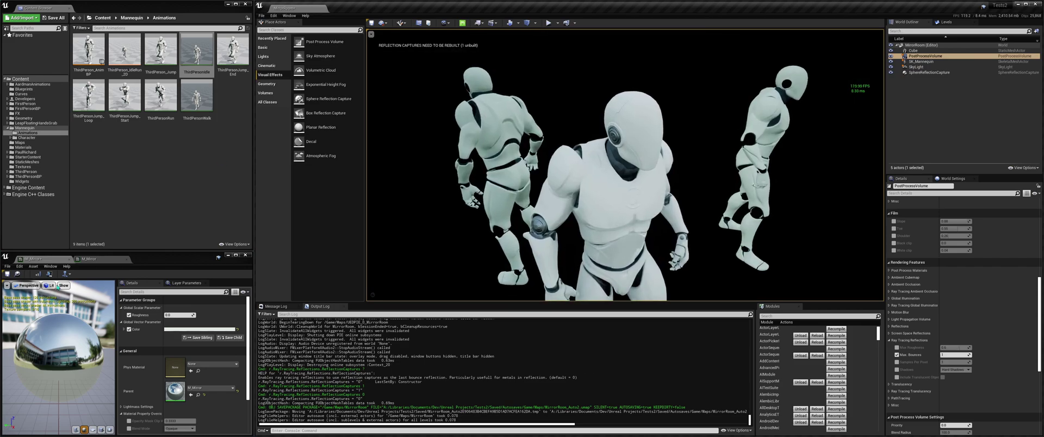
Step: Inspect the Color, metallic constant and Roughness nodes feeding the M_Mirror material in its graph
{"action": "left_click", "coordinate": [89, 259]}
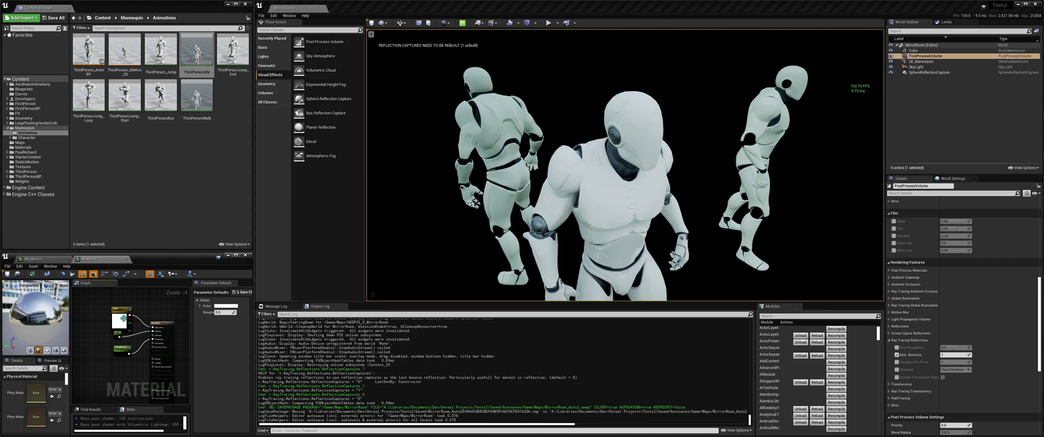
{"action": "left_click", "coordinate": [121, 315]}
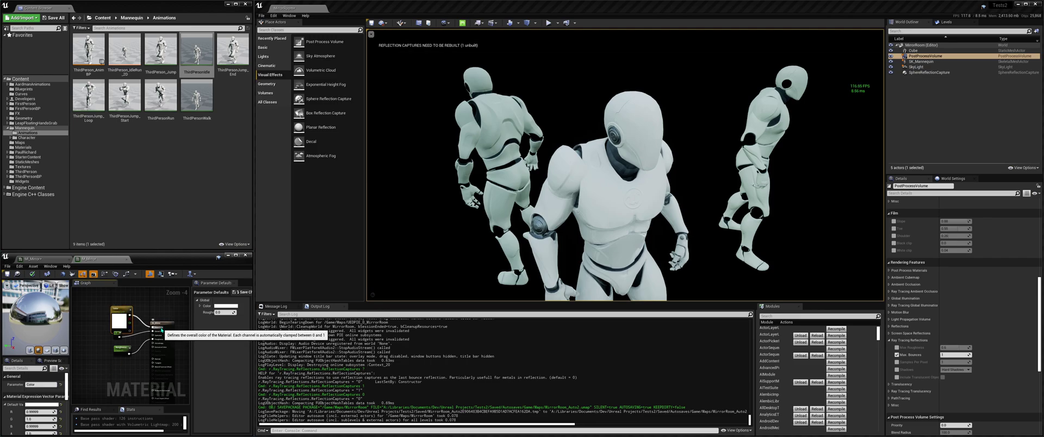
{"action": "scroll", "coordinate": [161, 330], "scroll_direction": "up", "scroll_amount": 5}
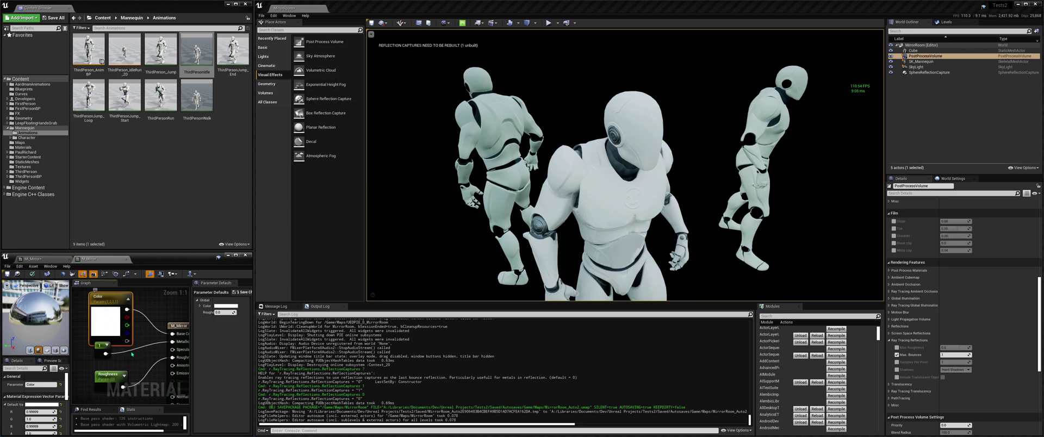
{"action": "right_click_drag", "start_coordinate": [145, 373], "coordinate": [134, 351]}
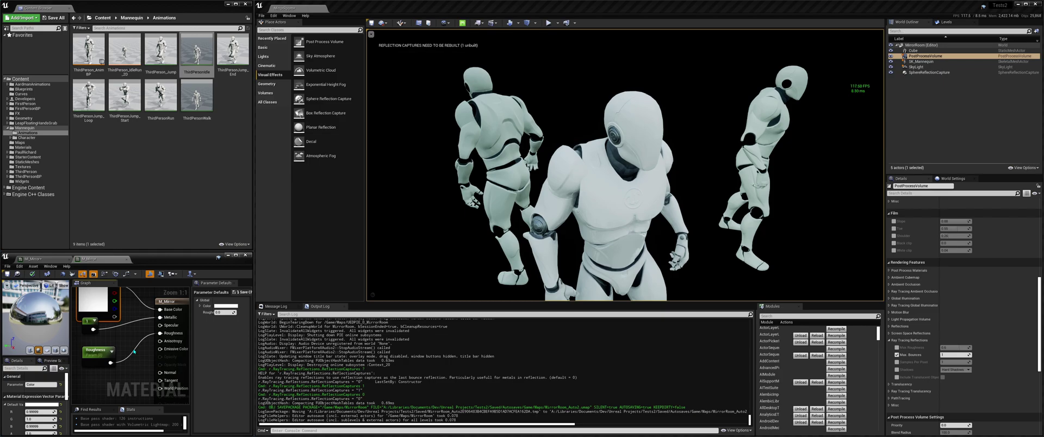
{"action": "left_click", "coordinate": [89, 325]}
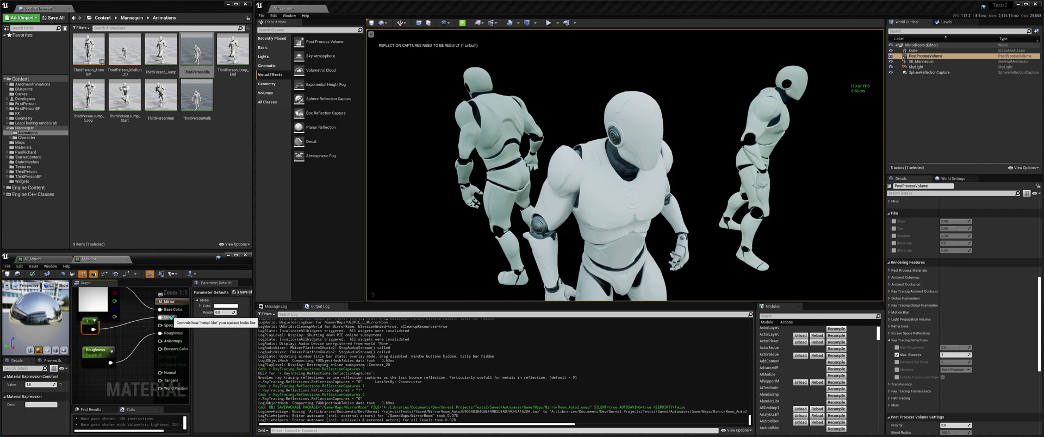
{"action": "left_click", "coordinate": [90, 355]}
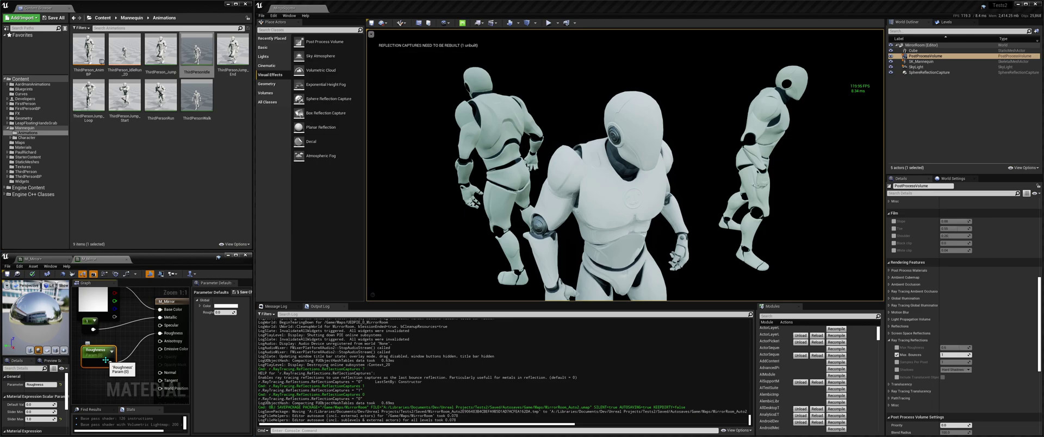
Step: Inspect the Color parameter of the mirror material instance in the color picker, keeping its color
{"action": "left_click", "coordinate": [38, 258]}
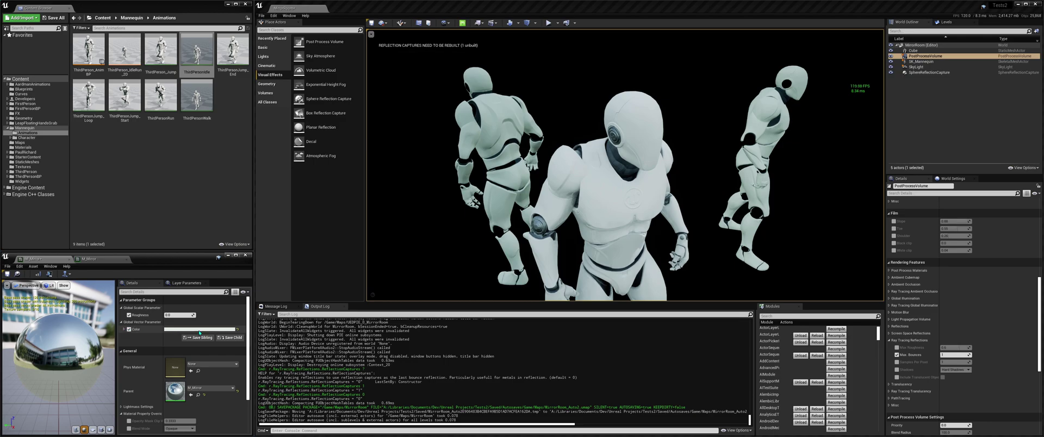
{"action": "left_click", "coordinate": [175, 330]}
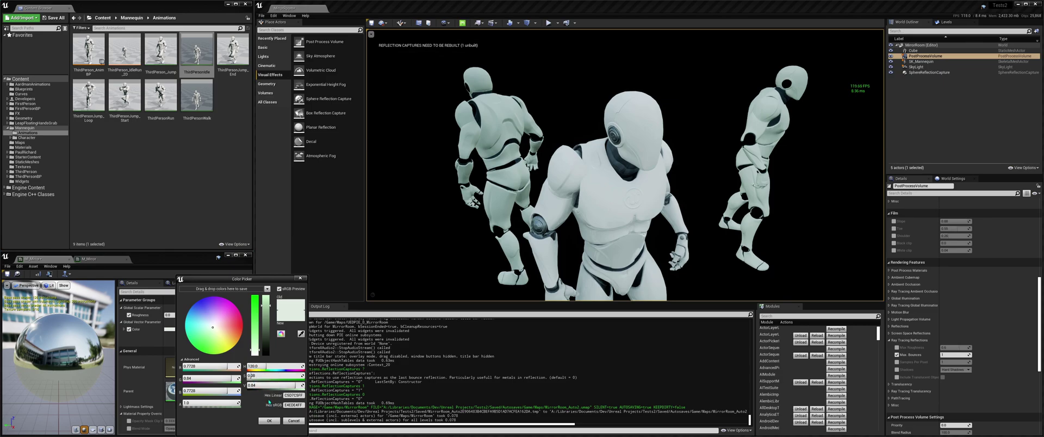
{"action": "left_click", "coordinate": [269, 420]}
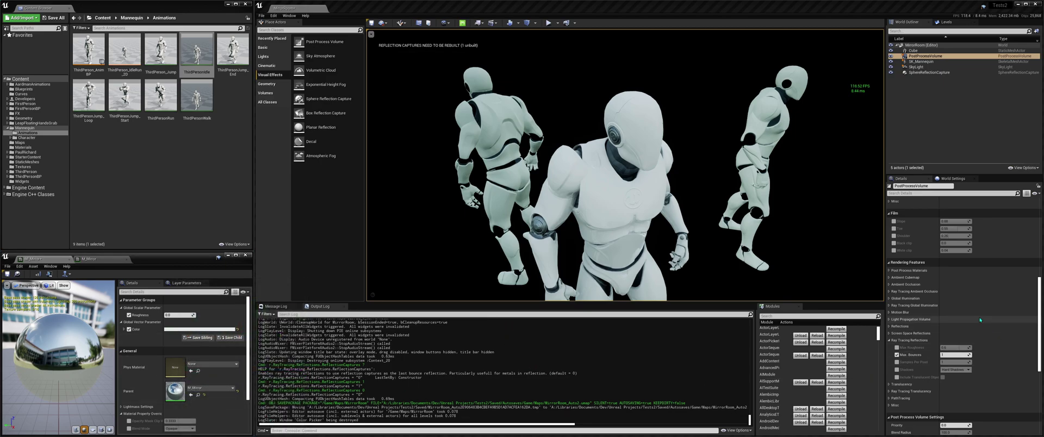
{"action": "scroll", "coordinate": [966, 308], "scroll_direction": "down", "scroll_amount": 1}
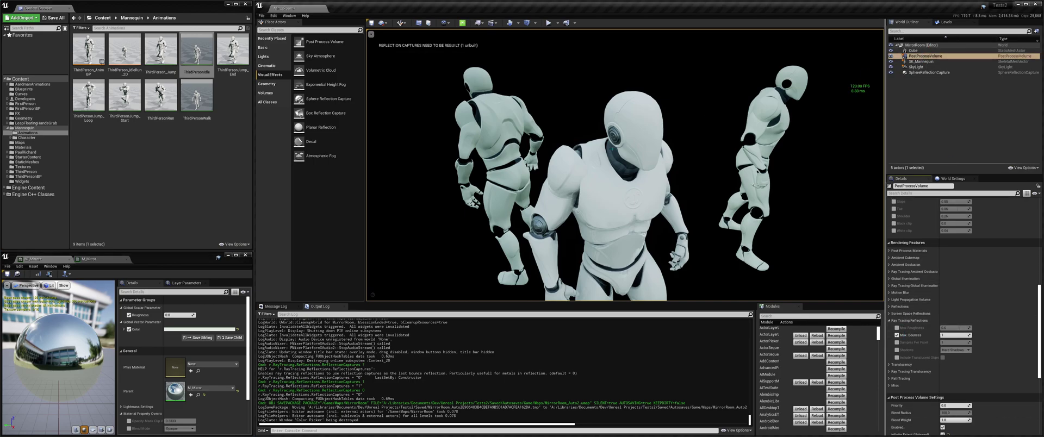
{"action": "right_click_drag", "start_coordinate": [623, 204], "coordinate": [628, 204]}
{"action": "key", "text": "s"}
{"action": "key", "text": "w"}
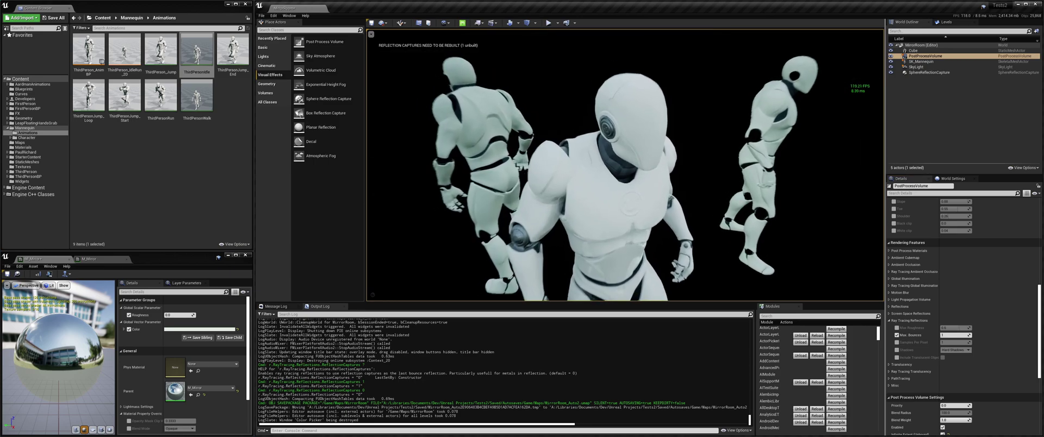
Step: Return to the M_Mirror material, and play the level in the editor to fly around the mirrored mannequin before stopping
{"action": "left_click", "coordinate": [109, 259]}
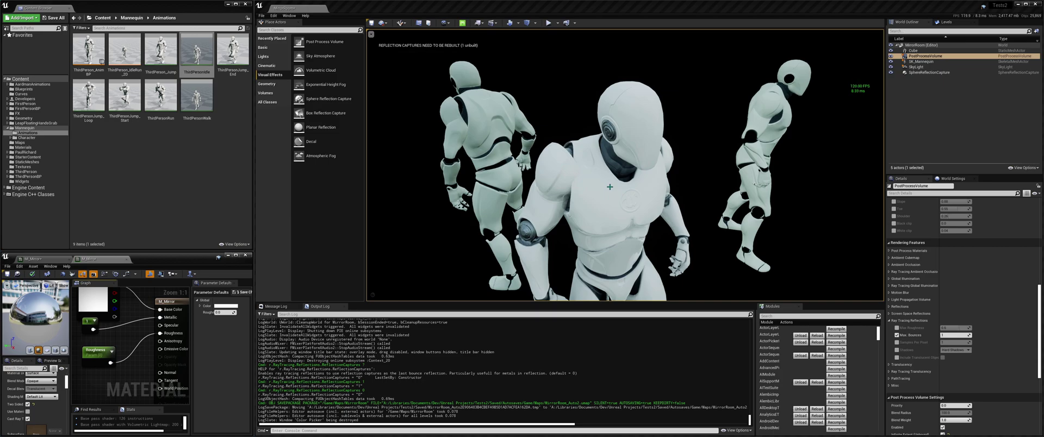
{"action": "key", "text": "alt+p"}
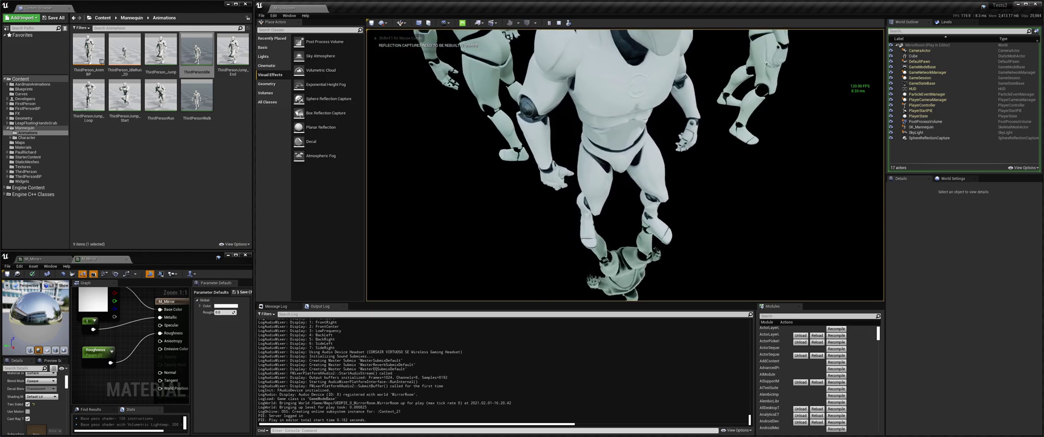
{"action": "key", "text": "w"}
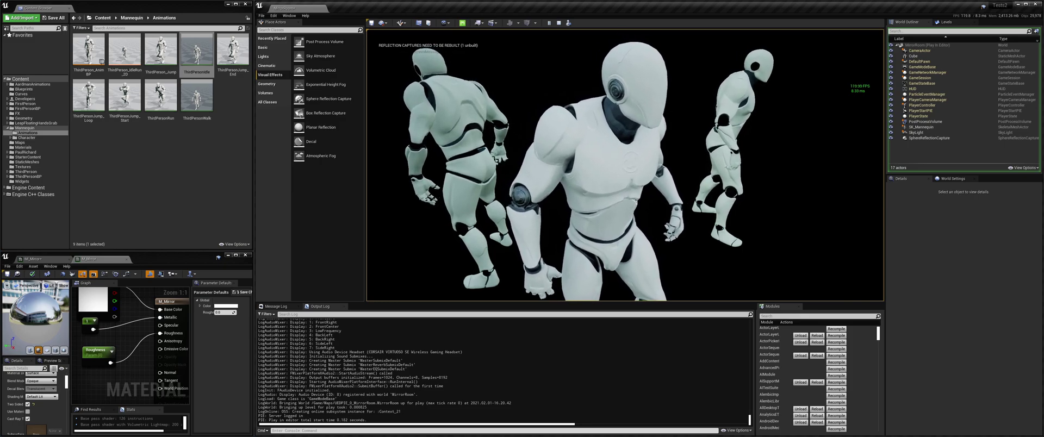
{"action": "key", "text": "Escape"}
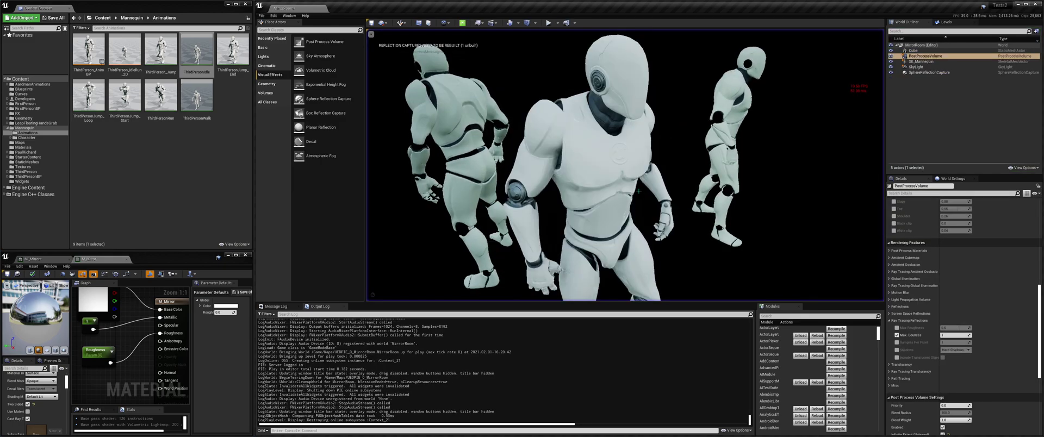
Step: Set the console variable r.RayTracing.Reflections.ReflectionCaptures to 1
{"action": "left_click", "coordinate": [323, 430]}
{"action": "key", "text": "Up"}
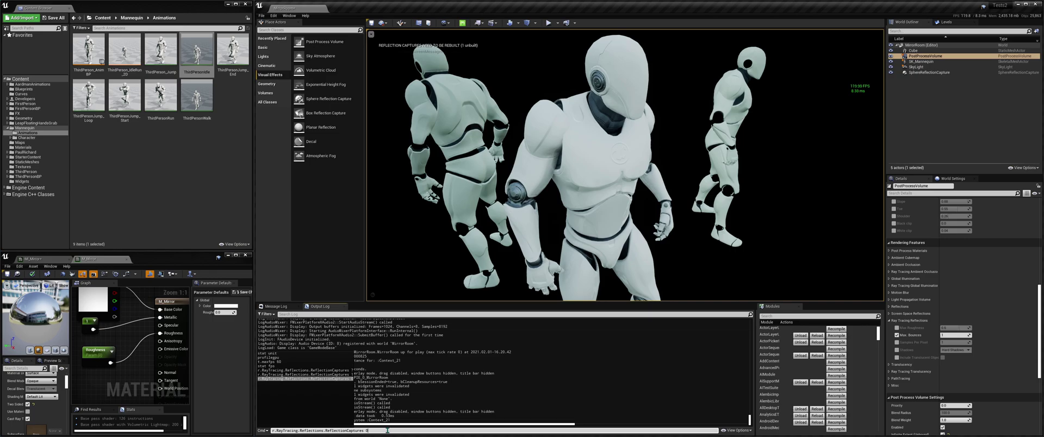
{"action": "key", "text": "BackSpace"}
{"action": "type", "text": "1"}
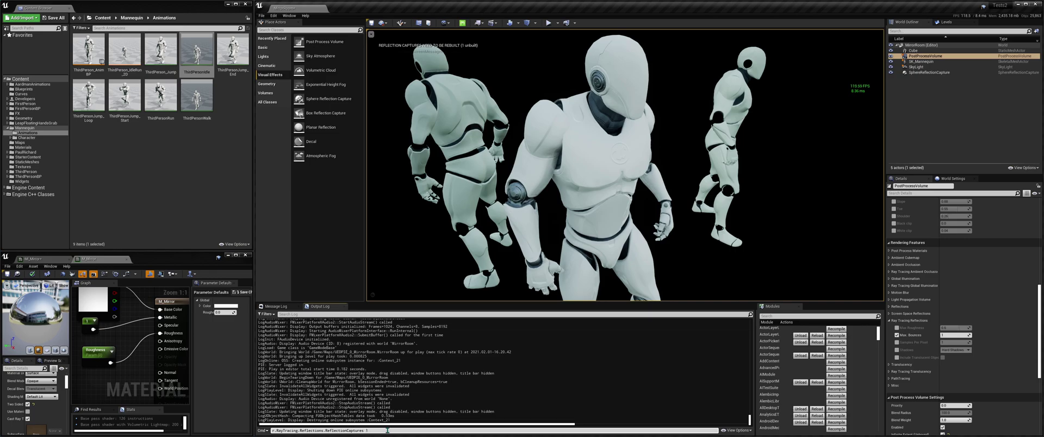
{"action": "key", "text": "Return"}
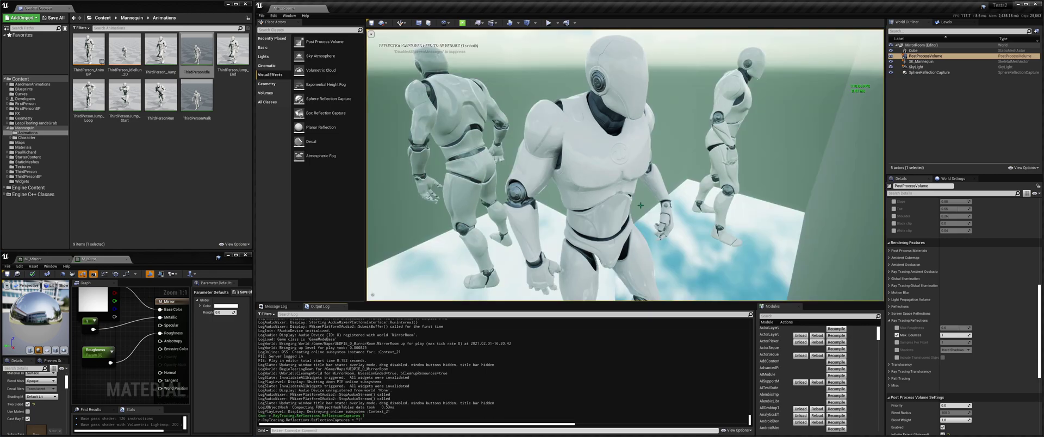
Step: Look around the mirror room and inspect the properties of the SphereReflectionCapture actor
{"action": "right_click_drag", "start_coordinate": [642, 196], "coordinate": [611, 185]}
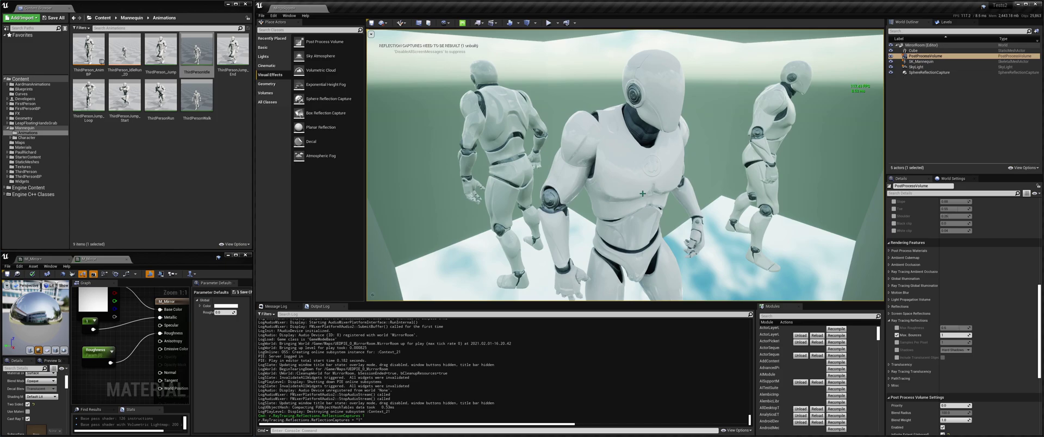
{"action": "mouse_move", "coordinate": [642, 193]}
{"action": "right_mouse_down"}
{"action": "mouse_move", "coordinate": [648, 228]}
{"action": "mouse_move", "coordinate": [642, 198]}
{"action": "right_mouse_up"}
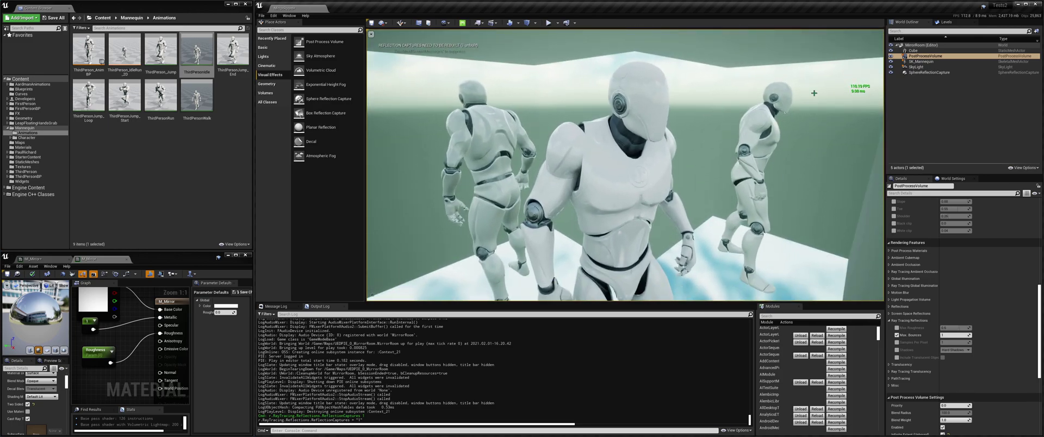
{"action": "left_click", "coordinate": [929, 73]}
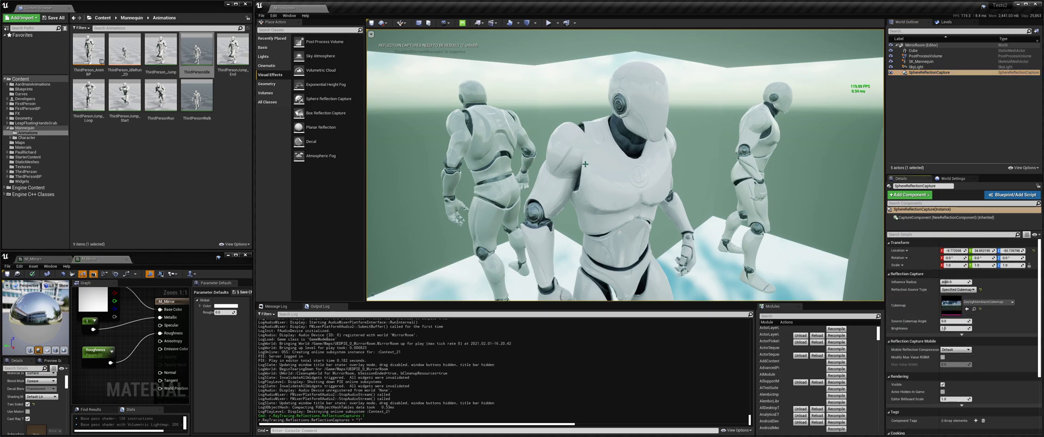
{"action": "right_click_drag", "start_coordinate": [585, 164], "coordinate": [588, 177]}
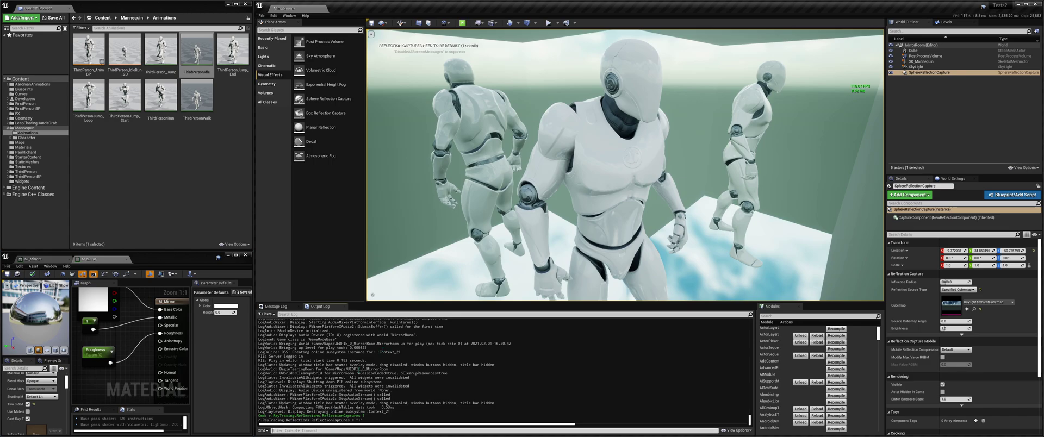
Step: Set the console variable r.RayTracing.Reflections.ReflectionCaptures to 0
{"action": "key", "text": "Up"}
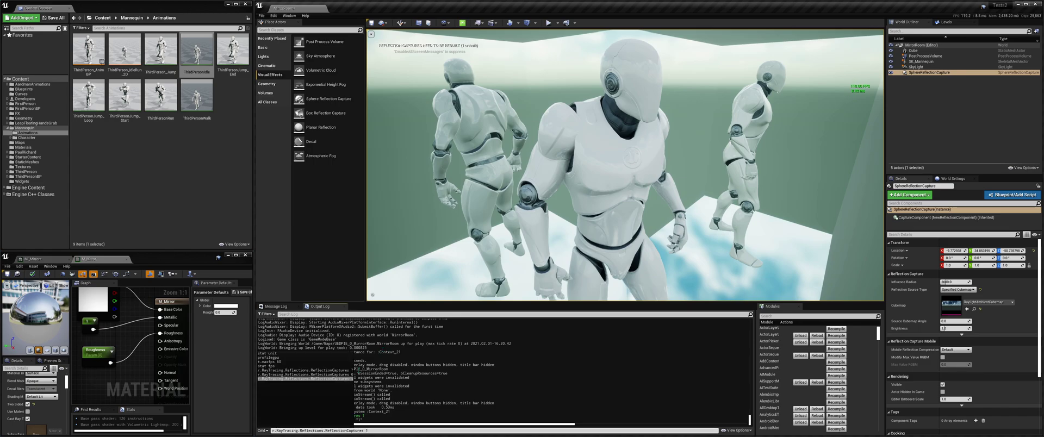
{"action": "key", "text": "BackSpace"}
{"action": "type", "text": "0"}
{"action": "key", "text": "Return"}
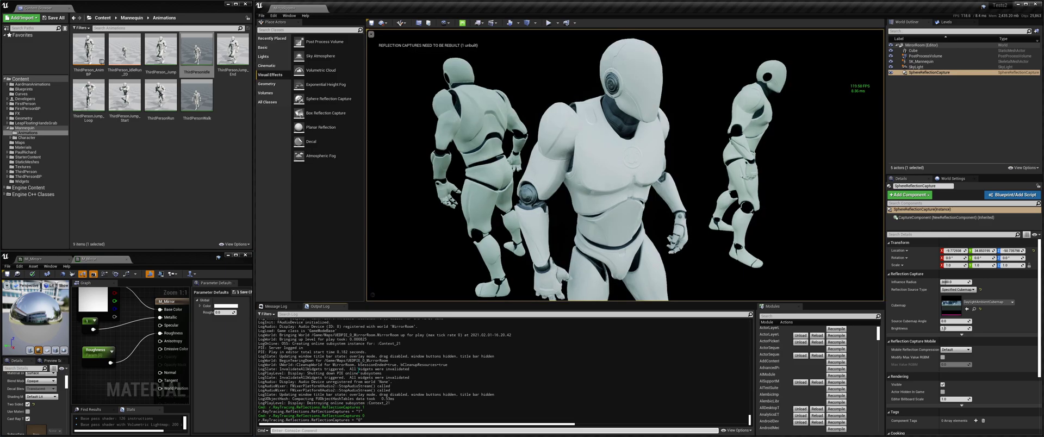
Step: Select the PostProcessVolume and set its Ray Tracing Reflections Max. Bounces to 6
{"action": "left_click", "coordinate": [926, 56]}
{"action": "scroll", "coordinate": [965, 305], "scroll_direction": "down", "scroll_amount": 15}
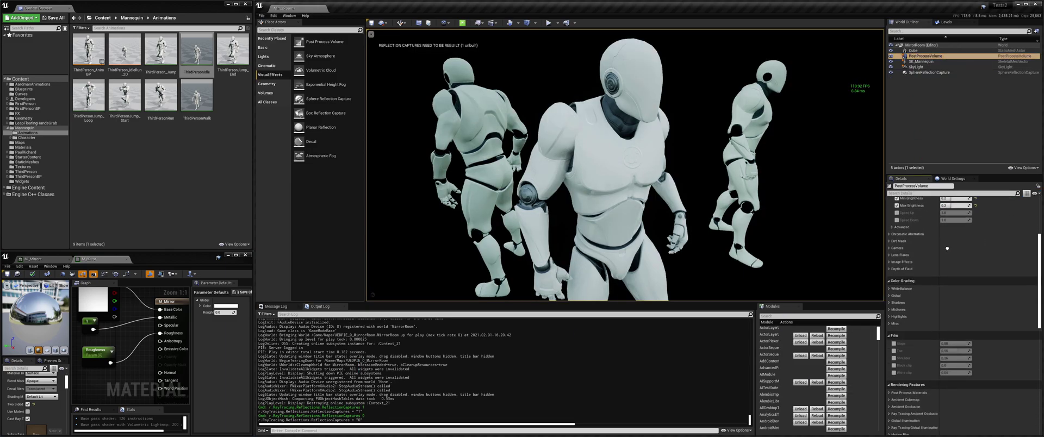
{"action": "scroll", "coordinate": [919, 281], "scroll_direction": "down", "scroll_amount": 2}
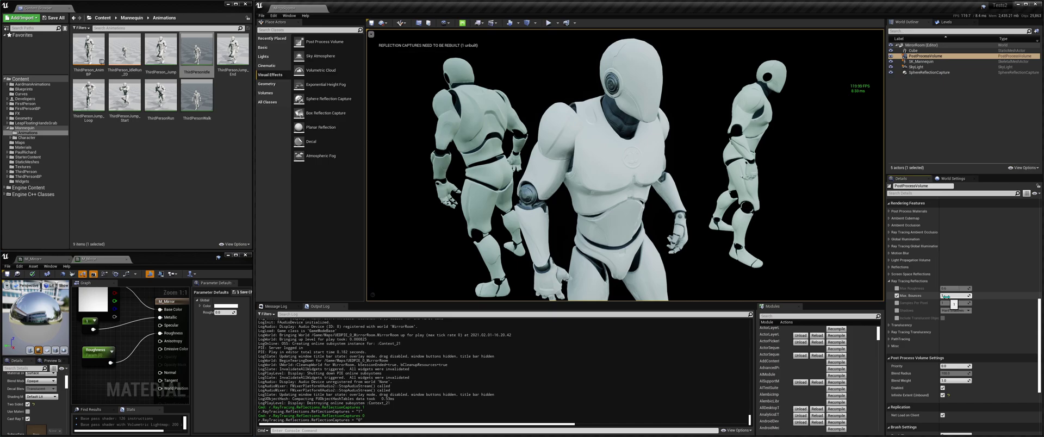
{"action": "left_click", "coordinate": [945, 296]}
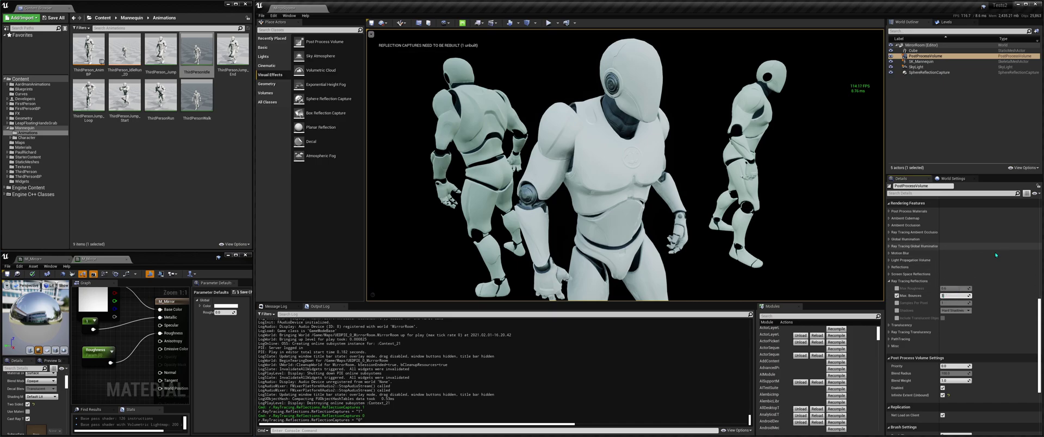
{"action": "key", "text": "Return"}
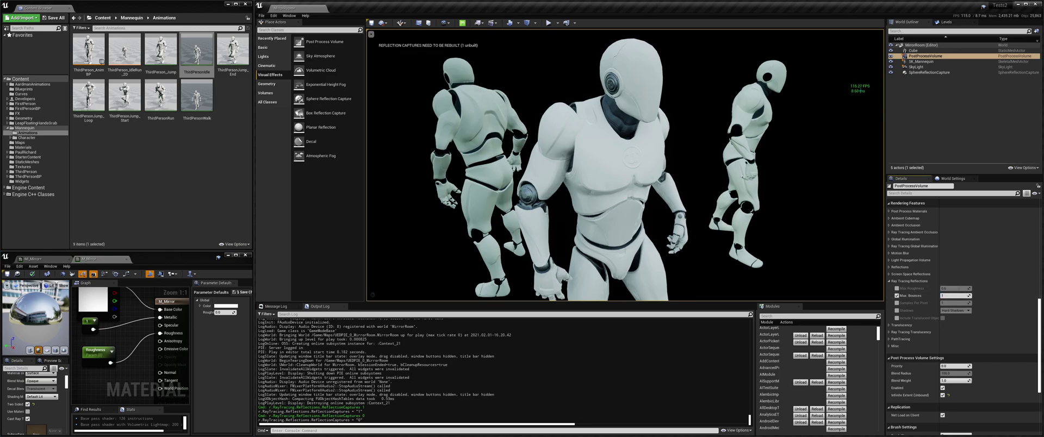
{"action": "left_click", "coordinate": [950, 296]}
{"action": "type", "text": "6"}
{"action": "key", "text": "Return"}
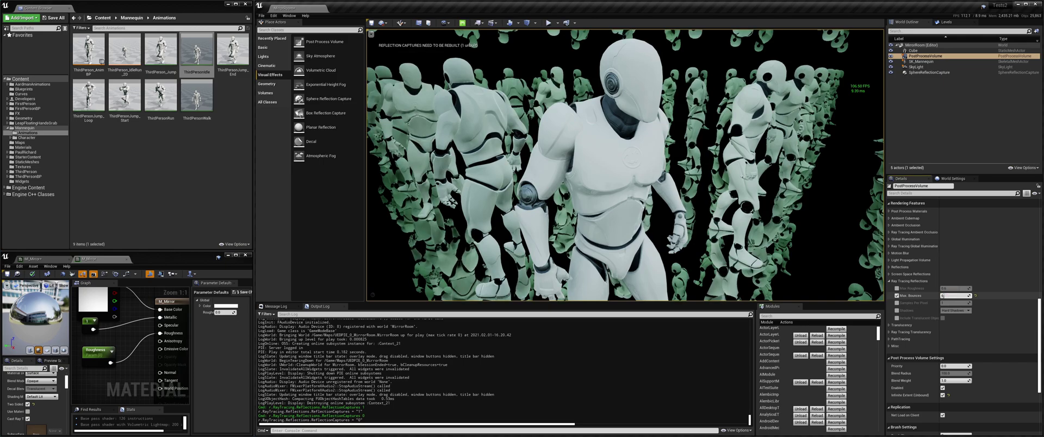
Step: Try 8 for the PostProcessVolume's reflection Max. Bounces, and set it to 4
{"action": "key", "text": "BackSpace"}
{"action": "type", "text": "8"}
{"action": "left_click_drag", "start_coordinate": [945, 296], "coordinate": [942, 296]}
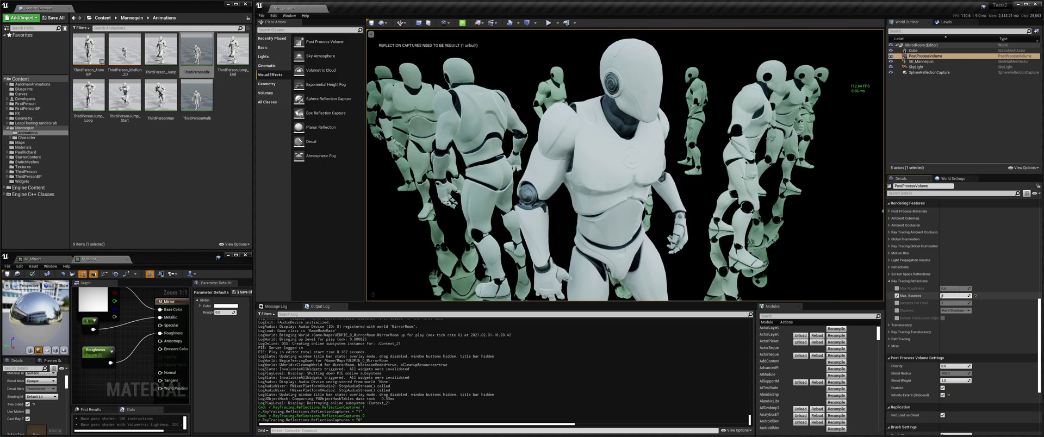
{"action": "type", "text": "4"}
{"action": "key", "text": "Return"}
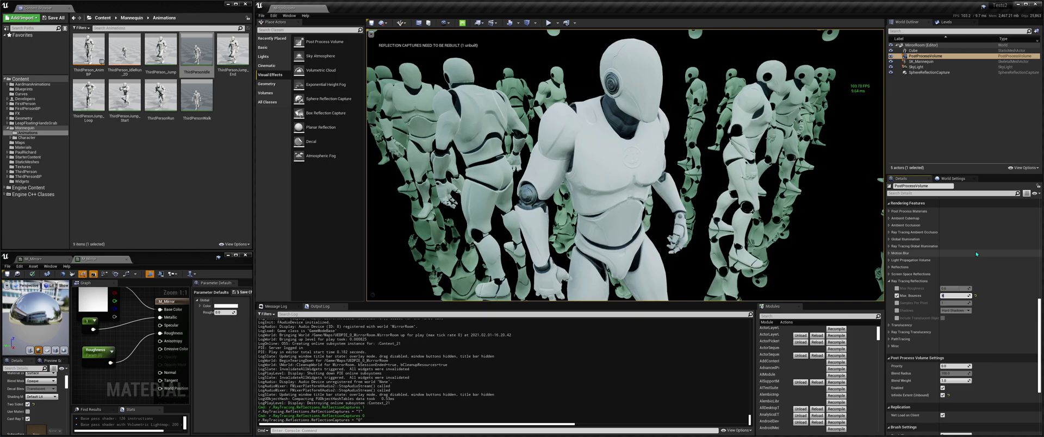
{"action": "right_click_drag", "start_coordinate": [707, 174], "coordinate": [696, 163]}
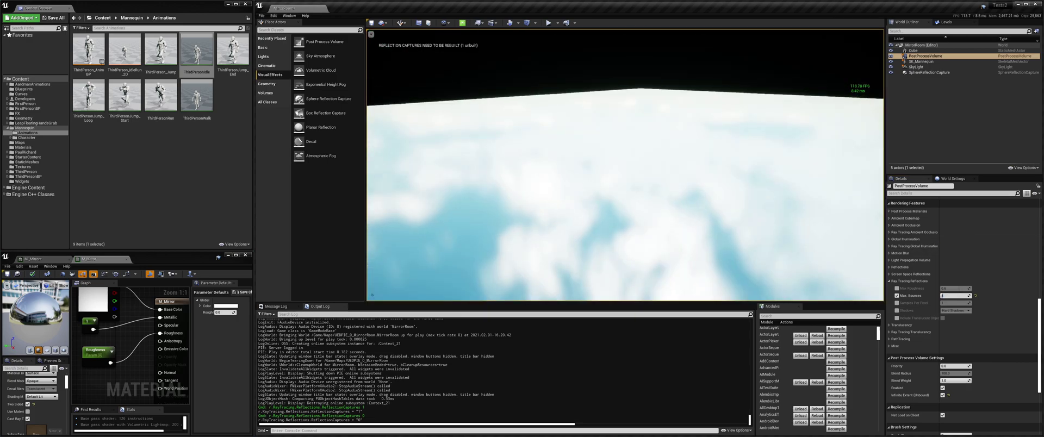
{"action": "key", "text": "w"}
{"action": "right_click_drag", "start_coordinate": [625, 165], "coordinate": [587, 163]}
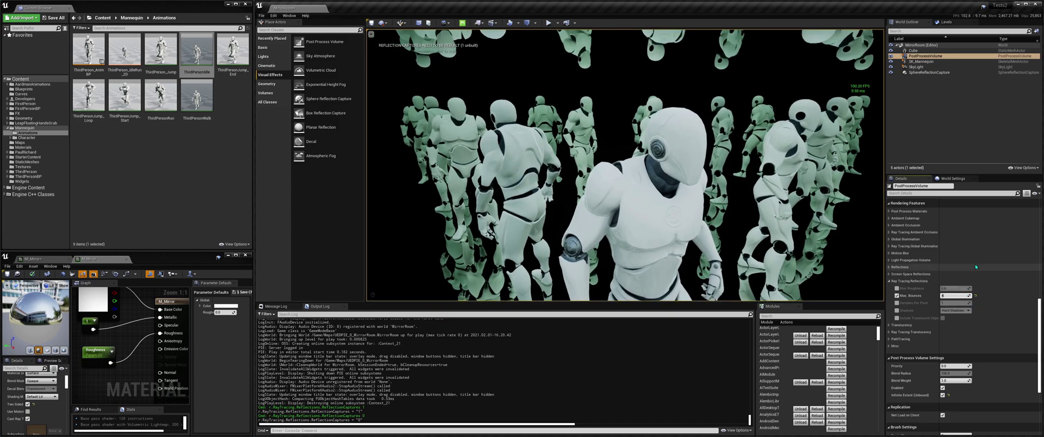
Step: Raise the PostProcessVolume's reflection Max. Bounces and examine the repeated mannequin reflections from slightly different angles
{"action": "key", "text": "Return"}
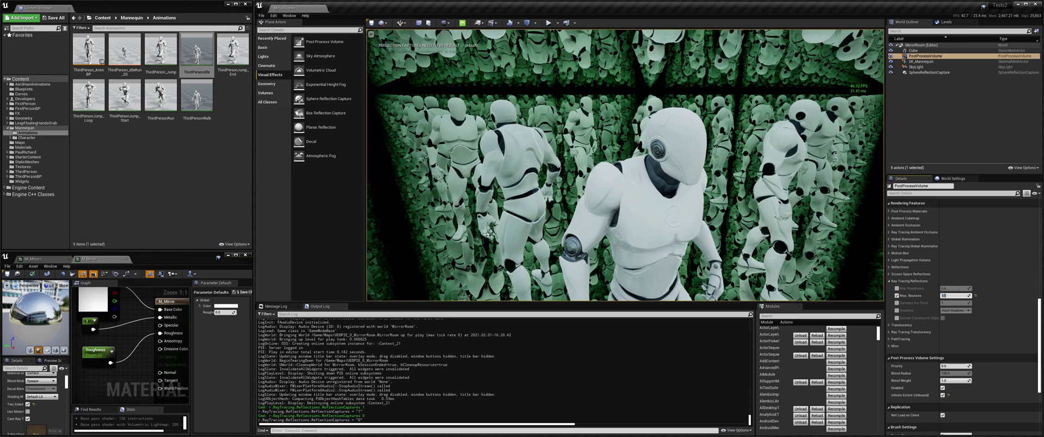
{"action": "right_click_drag", "start_coordinate": [592, 157], "coordinate": [592, 166]}
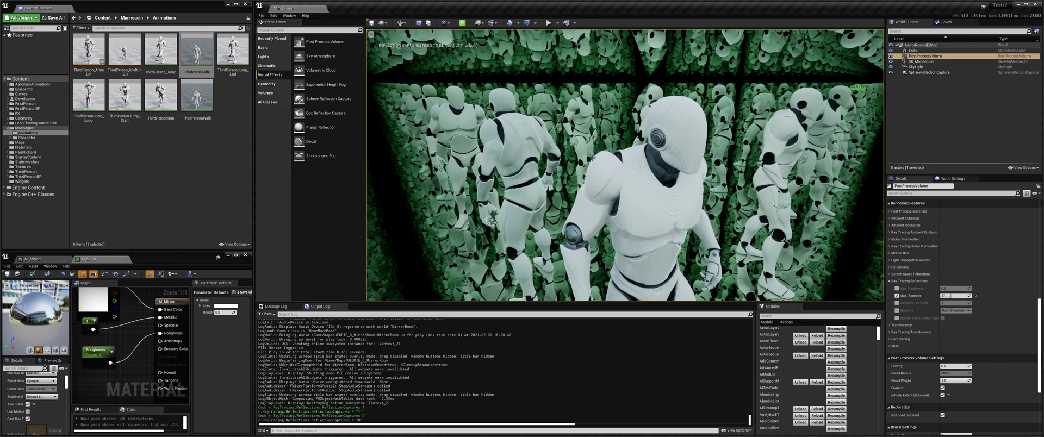
{"action": "right_click_drag", "start_coordinate": [833, 99], "coordinate": [835, 91]}
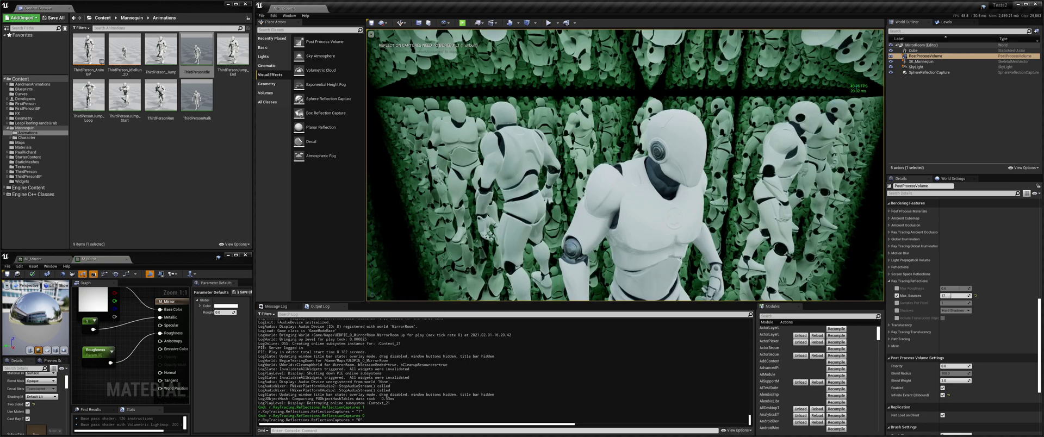
{"action": "right_click_drag", "start_coordinate": [625, 165], "coordinate": [618, 172]}
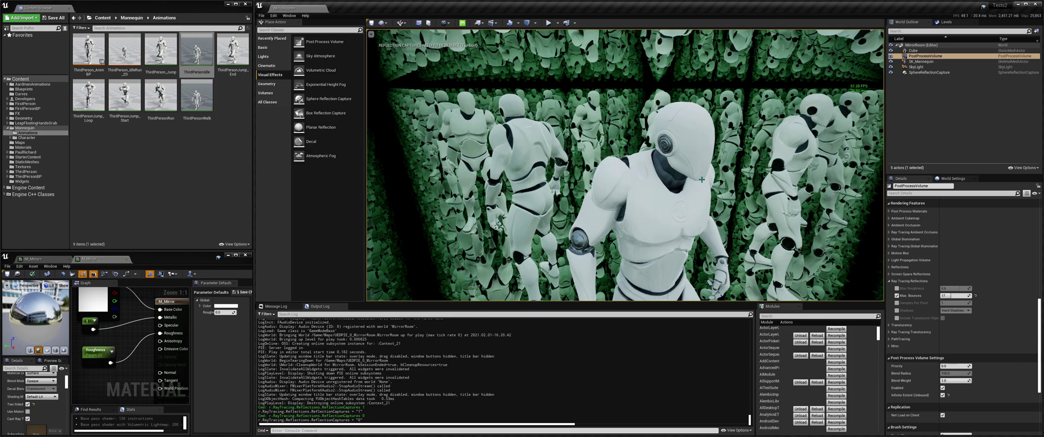
{"action": "right_click_drag", "start_coordinate": [704, 174], "coordinate": [697, 191]}
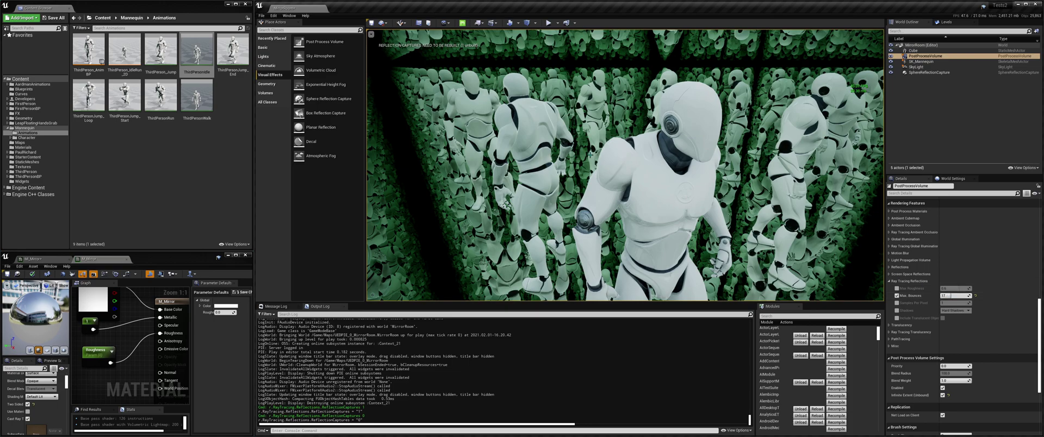
{"action": "right_click_drag", "start_coordinate": [590, 154], "coordinate": [597, 158]}
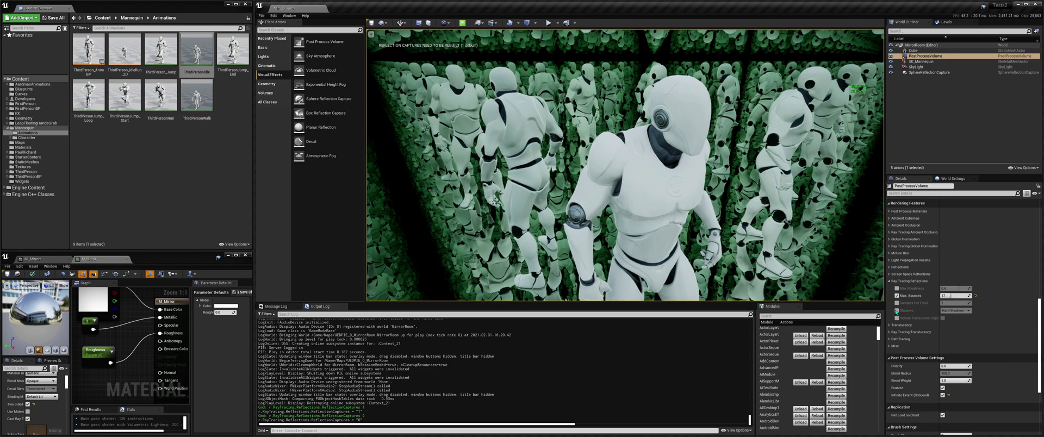
Step: Set the PostProcessVolume's Ray Tracing Reflections Max. Bounces to 10
{"action": "left_click", "coordinate": [963, 297]}
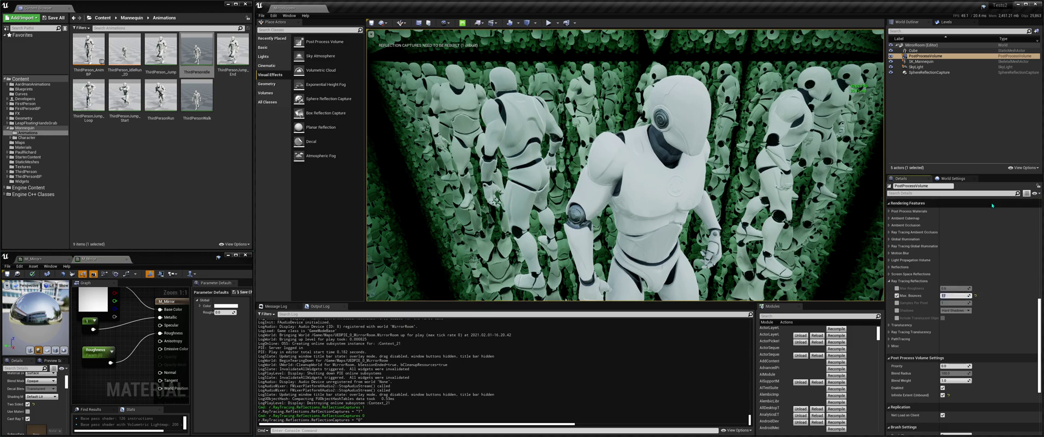
{"action": "type", "text": "10"}
{"action": "key", "text": "Return"}
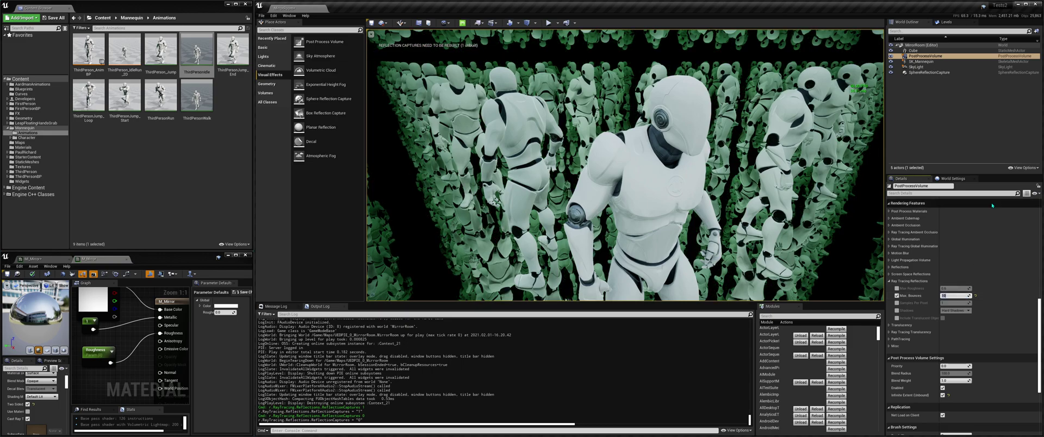
Step: Start playing the level in the editor and set the mirror material instance's Roughness to 0.1
{"action": "left_click", "coordinate": [42, 260]}
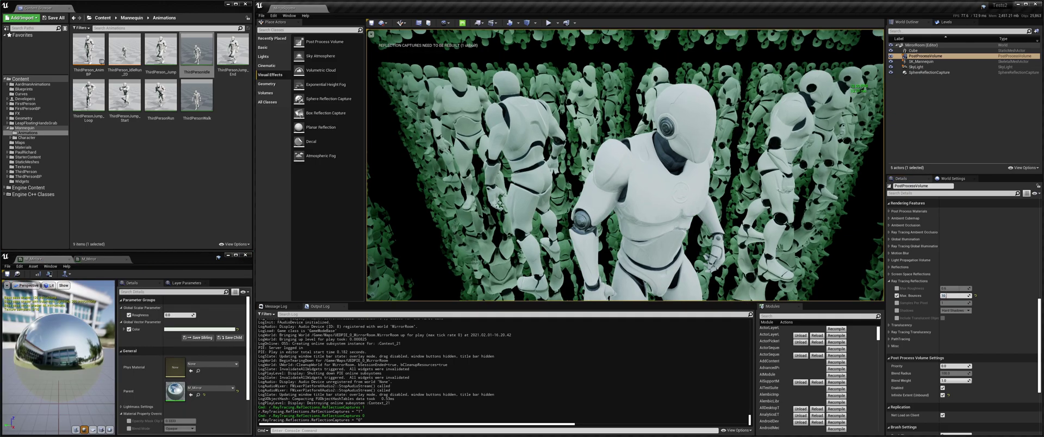
{"action": "key", "text": "alt+p"}
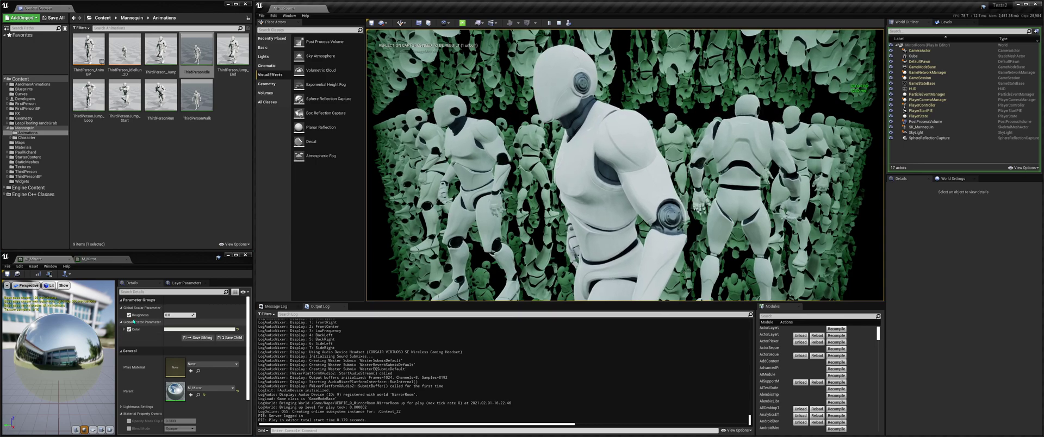
{"action": "left_click", "coordinate": [178, 316]}
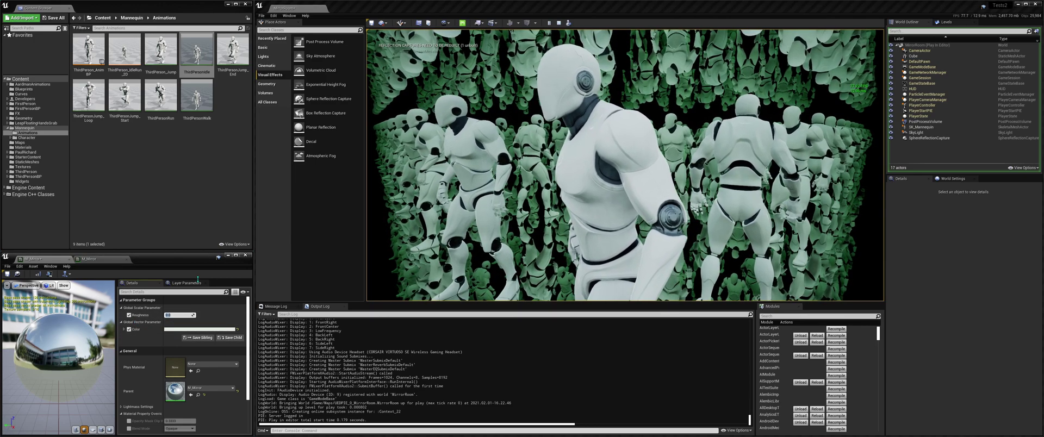
{"action": "type", "text": "0.1"}
{"action": "key", "text": "Return"}
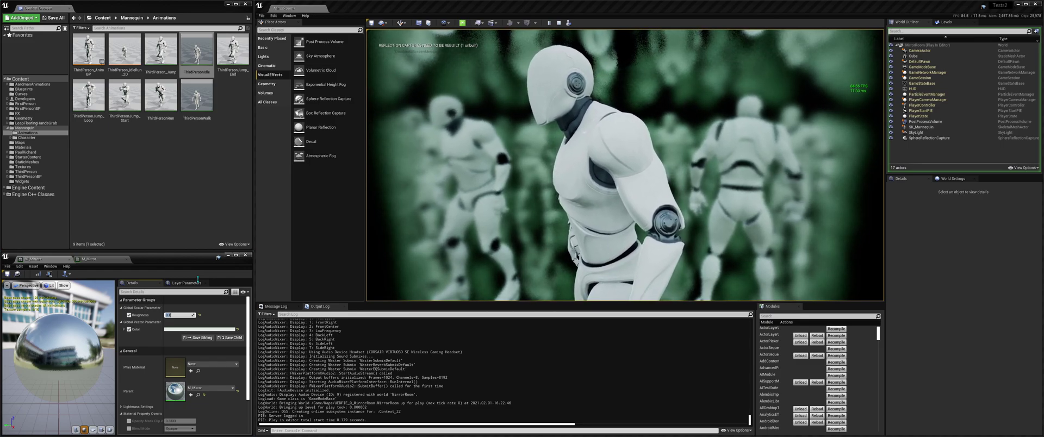
Step: Try Roughness values of 1, 0.5 and 0.35 on the mirror material instance while the level is playing
{"action": "type", "text": "1"}
{"action": "key", "text": "Return"}
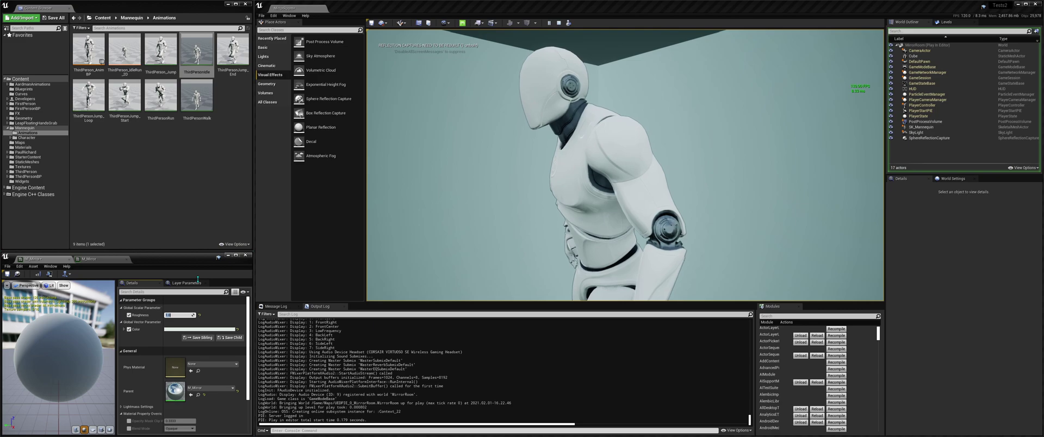
{"action": "type", "text": "0.5"}
{"action": "key", "text": "Return"}
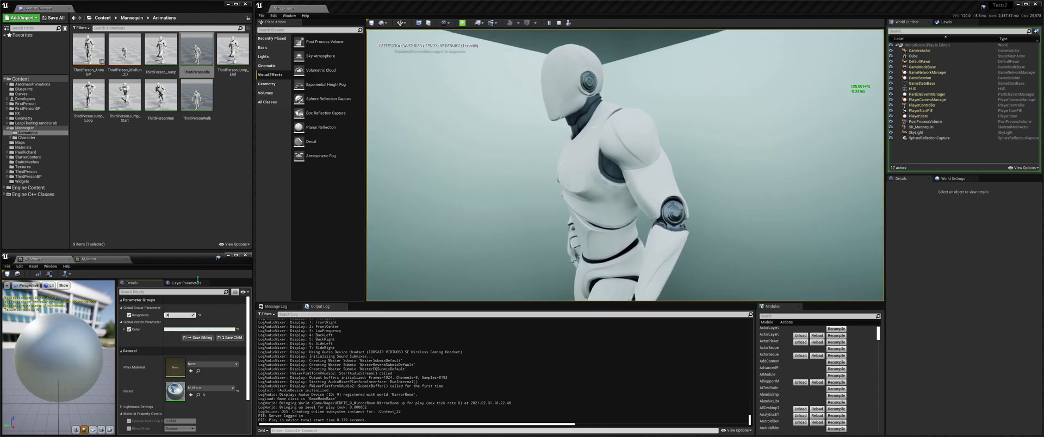
{"action": "key", "text": "Return"}
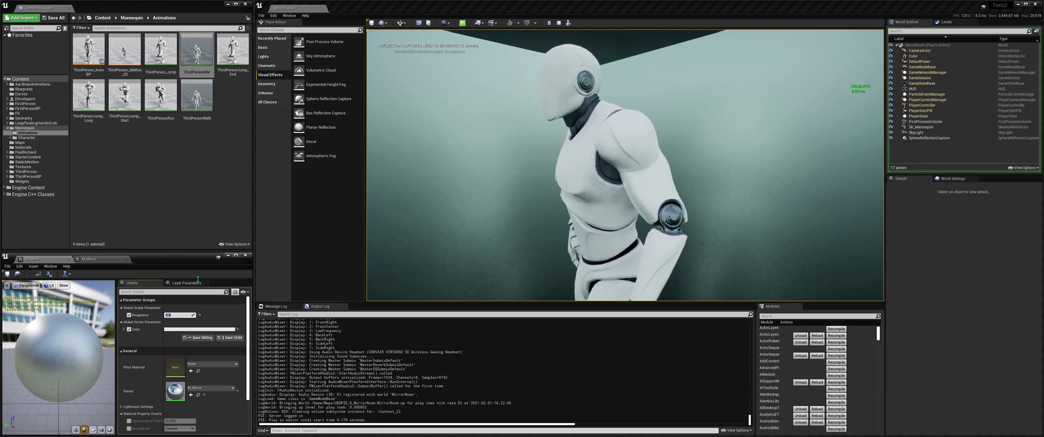
{"action": "key", "text": "Return"}
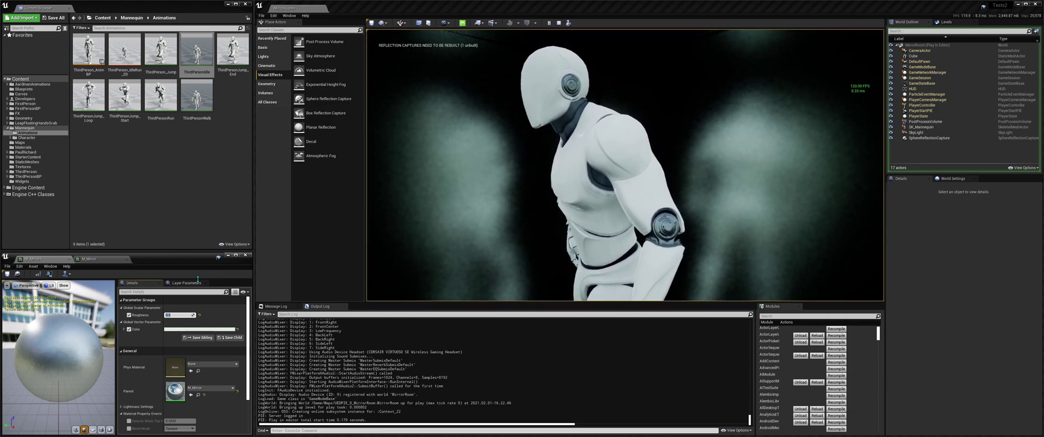
{"action": "type", "text": ".35"}
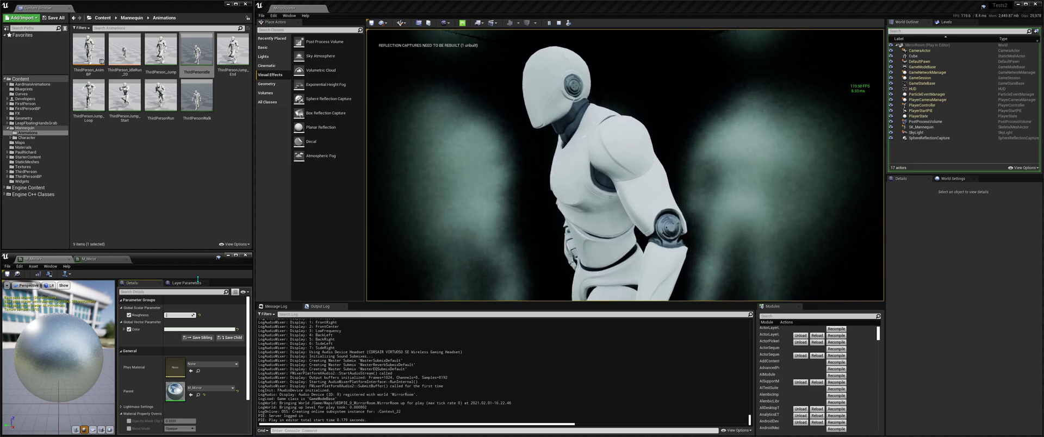
{"action": "key", "text": "Return"}
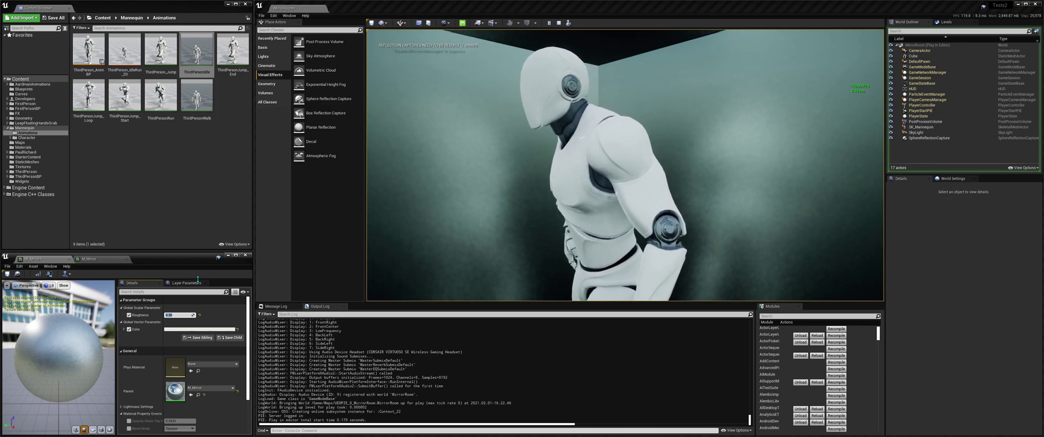
Step: Set the mirror material instance's Roughness to 0.05 and stop the play session
{"action": "type", "text": "0"}
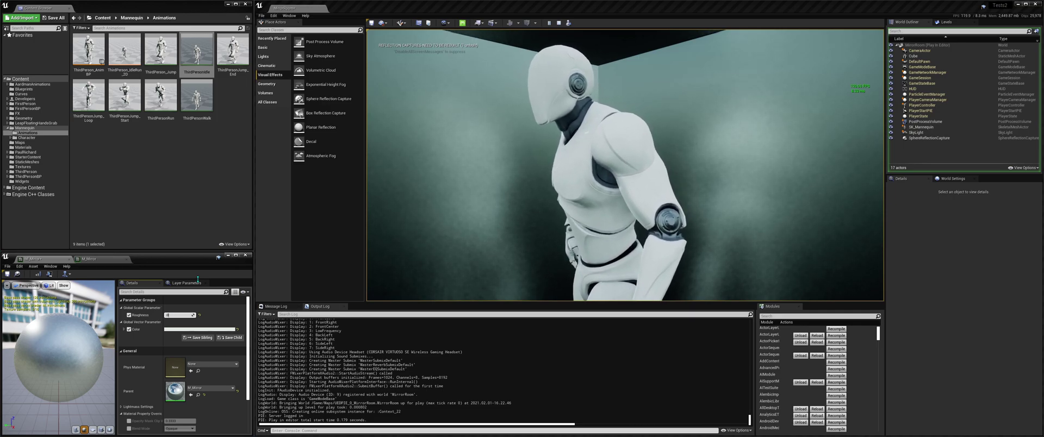
{"action": "type", "text": ".05"}
{"action": "key", "text": "Return"}
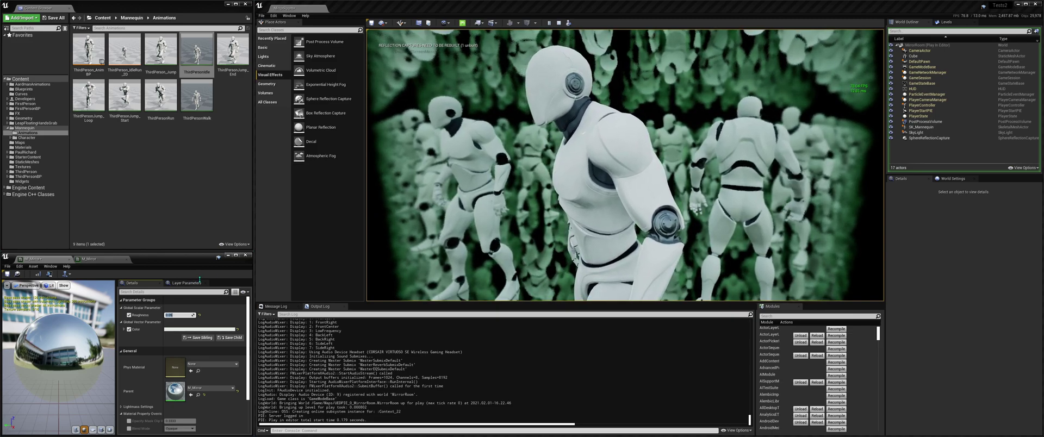
{"action": "left_click", "coordinate": [408, 266]}
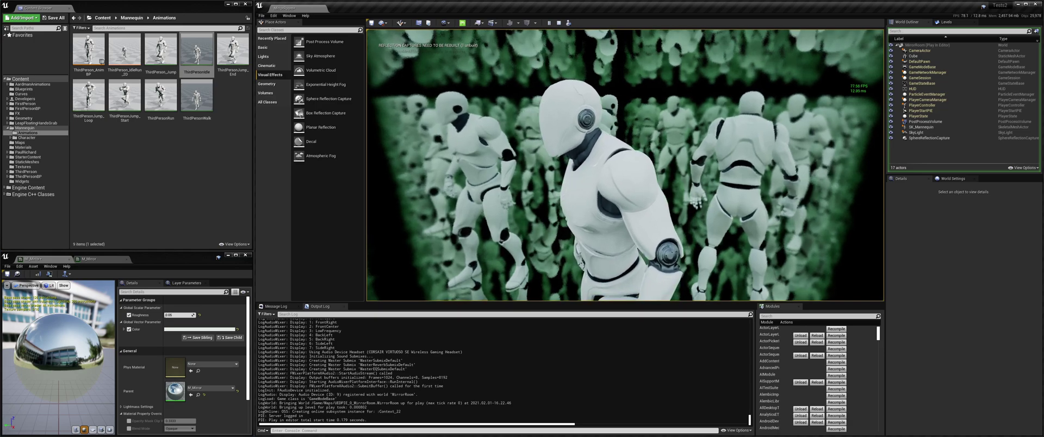
{"action": "key", "text": "Escape"}
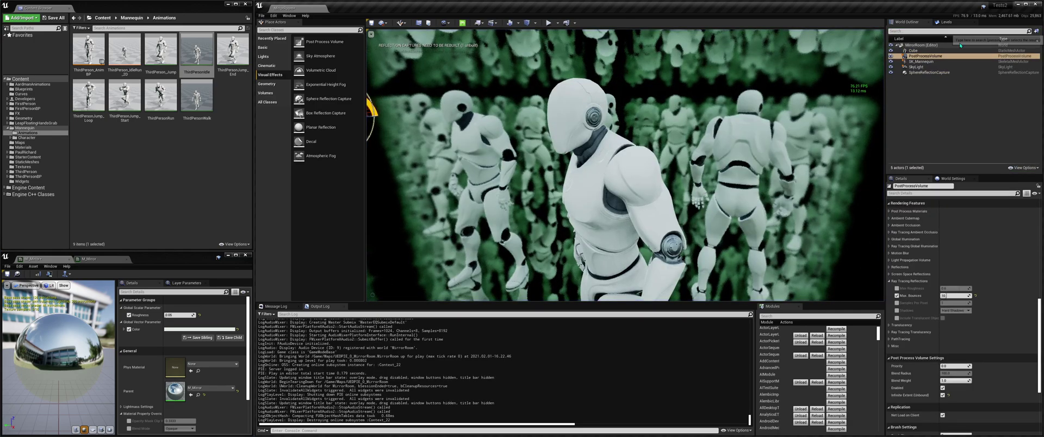
Step: Select the SkyLight actor and examine its light properties, including the source type and cubemap
{"action": "left_click", "coordinate": [916, 67]}
{"action": "scroll", "coordinate": [959, 307], "scroll_direction": "up", "scroll_amount": 3}
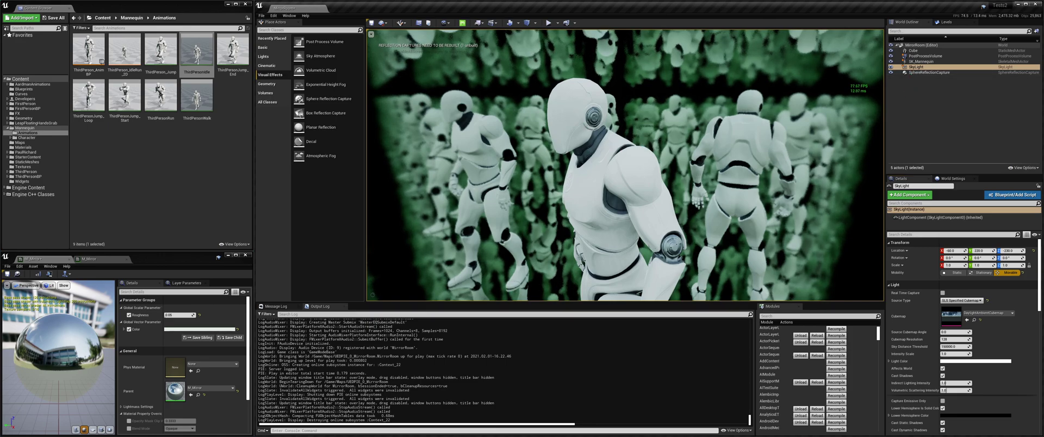
{"action": "right_click_drag", "start_coordinate": [592, 164], "coordinate": [600, 173]}
Step: Play the level in the editor and fly around the mannequin to examine the slightly rough mirror reflections
{"action": "key", "text": "alt+p"}
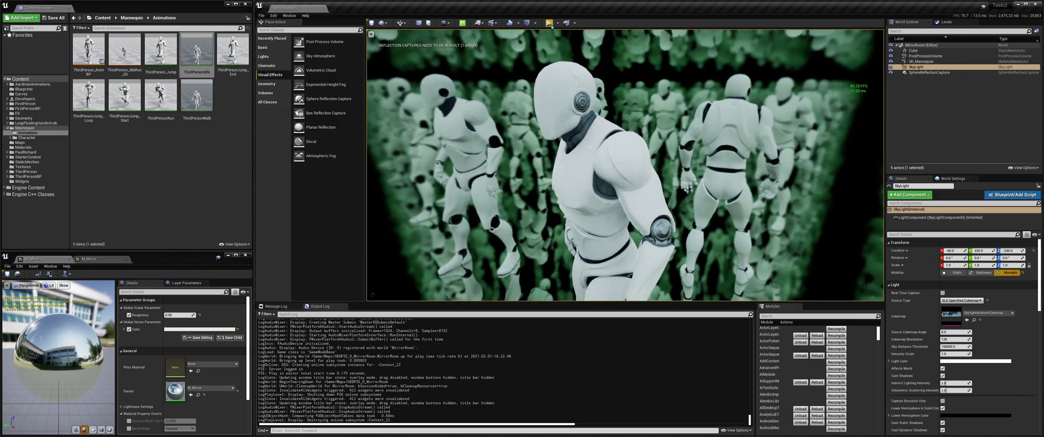
{"action": "left_click", "coordinate": [587, 153]}
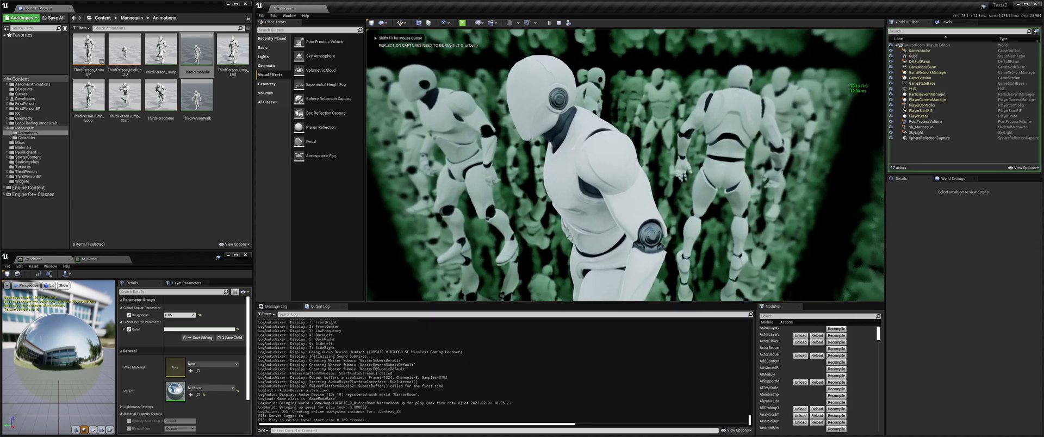
{"action": "key", "text": "d"}
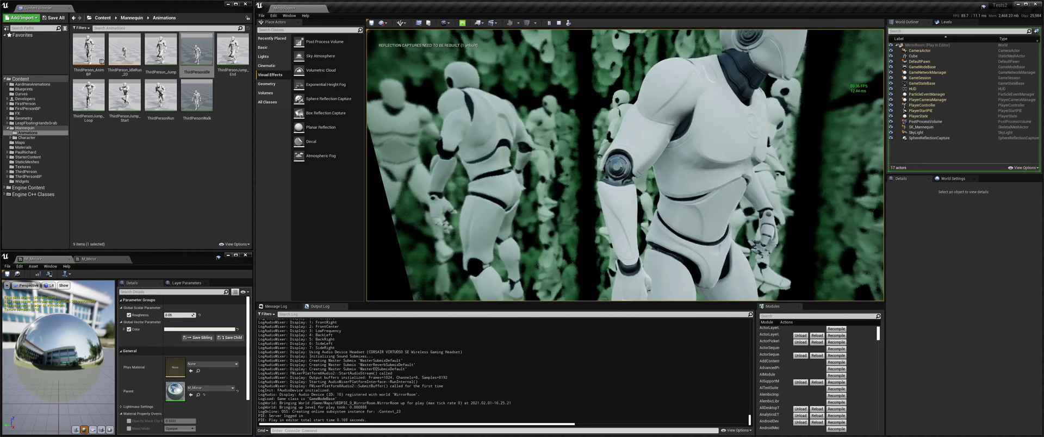
{"action": "key", "text": "d"}
{"action": "key", "text": "e"}
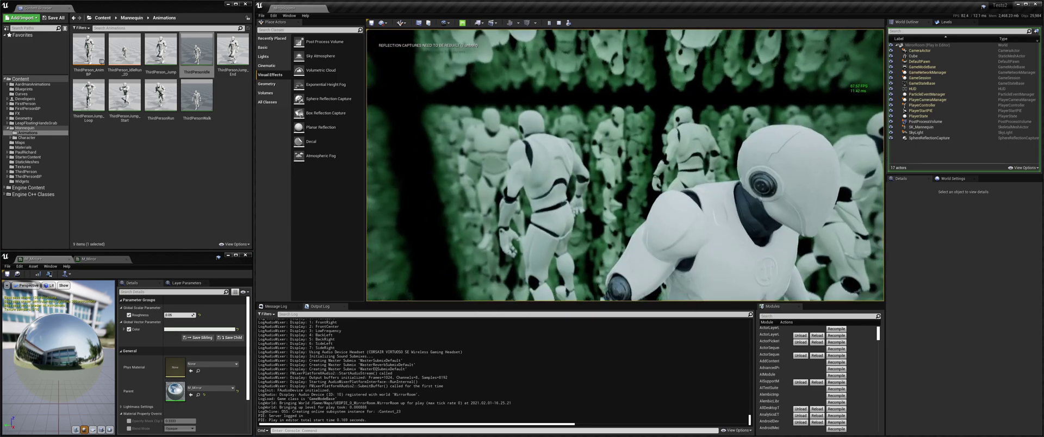